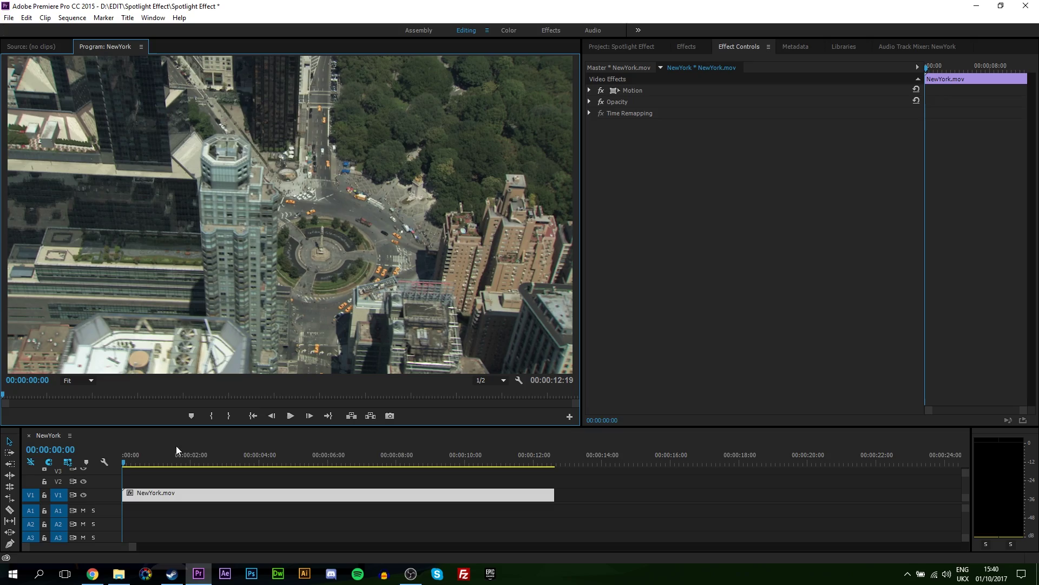
- Play the aerial clip forward and backward, stopping on frame 00:00:02:04
left_click(158, 465)
key("space")
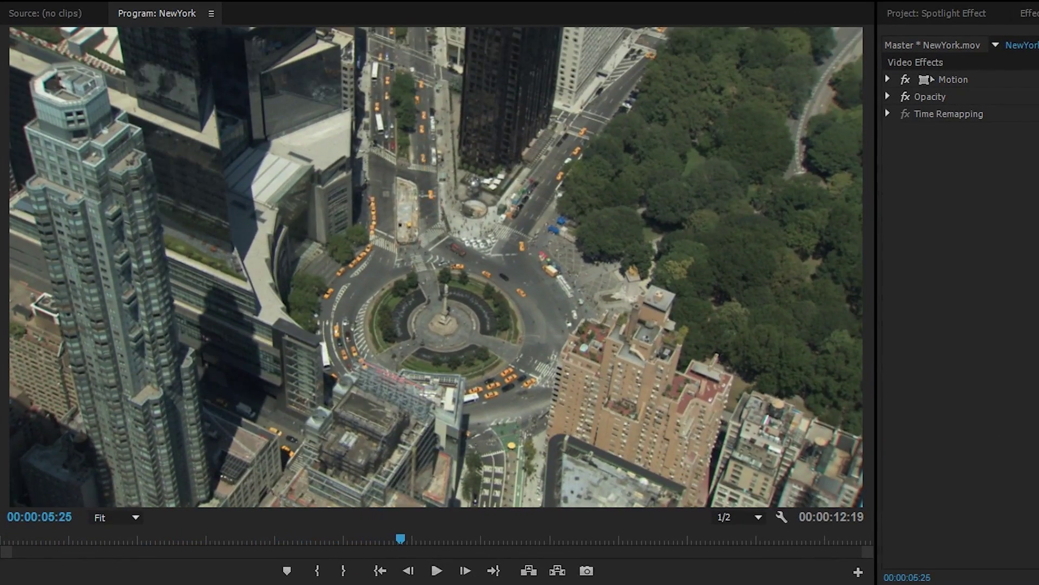
key("j")
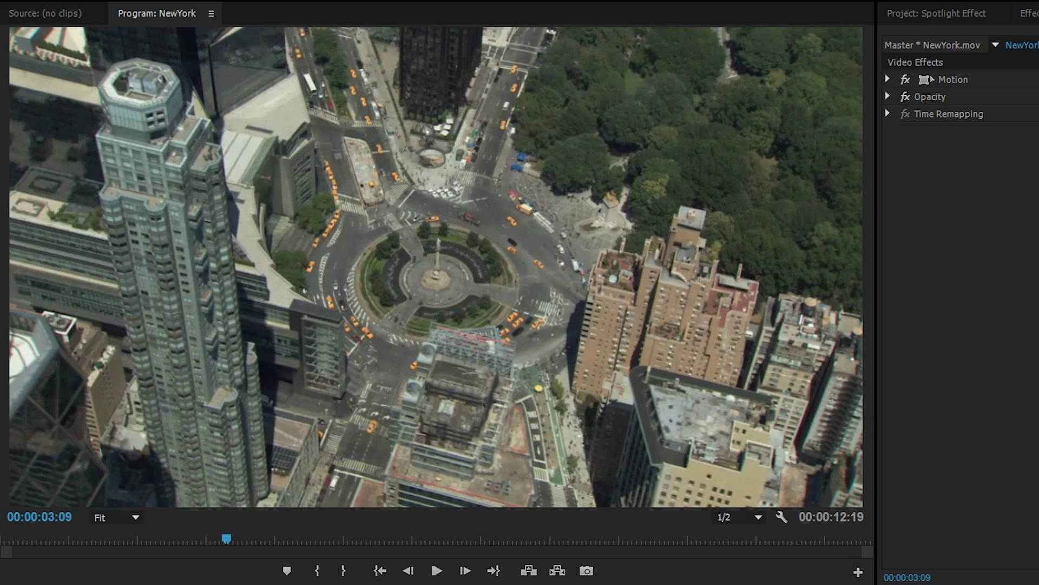
key("k")
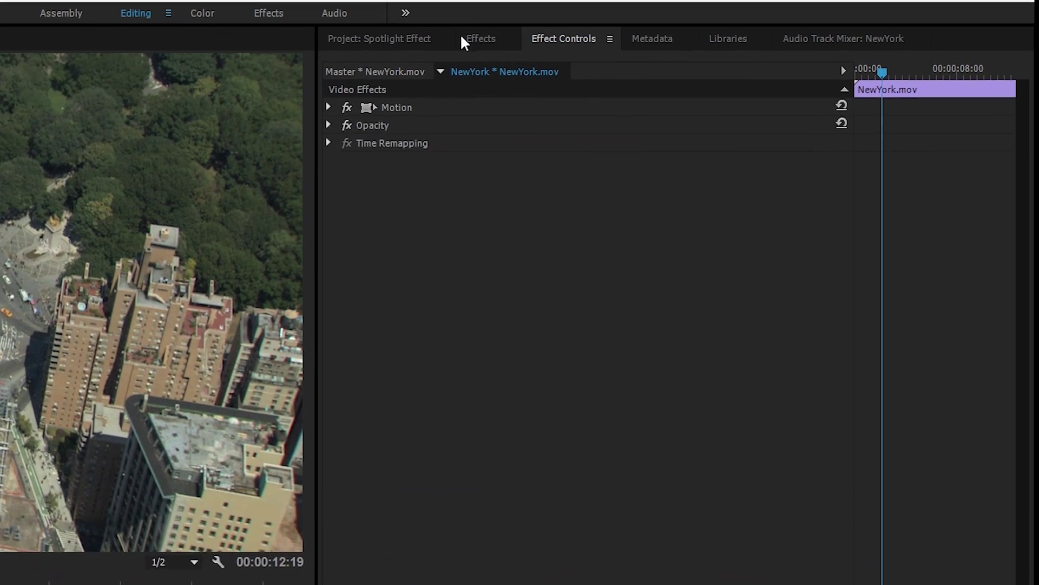
- Search Effects for 'circl' and drop the Generate > Circle effect onto NewYork.mov
left_click(687, 47)
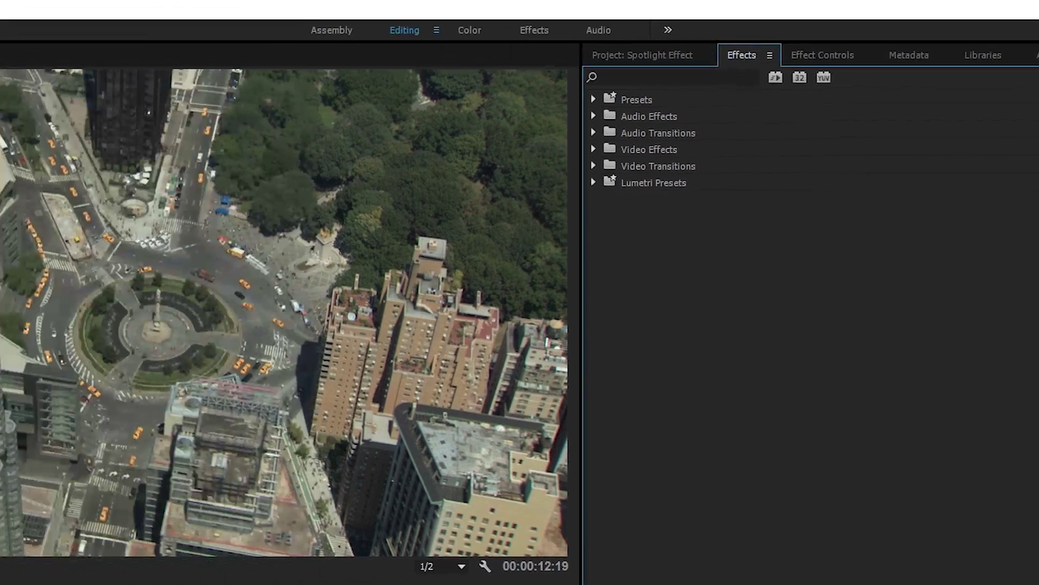
left_click(220, 28)
left_click(238, 308)
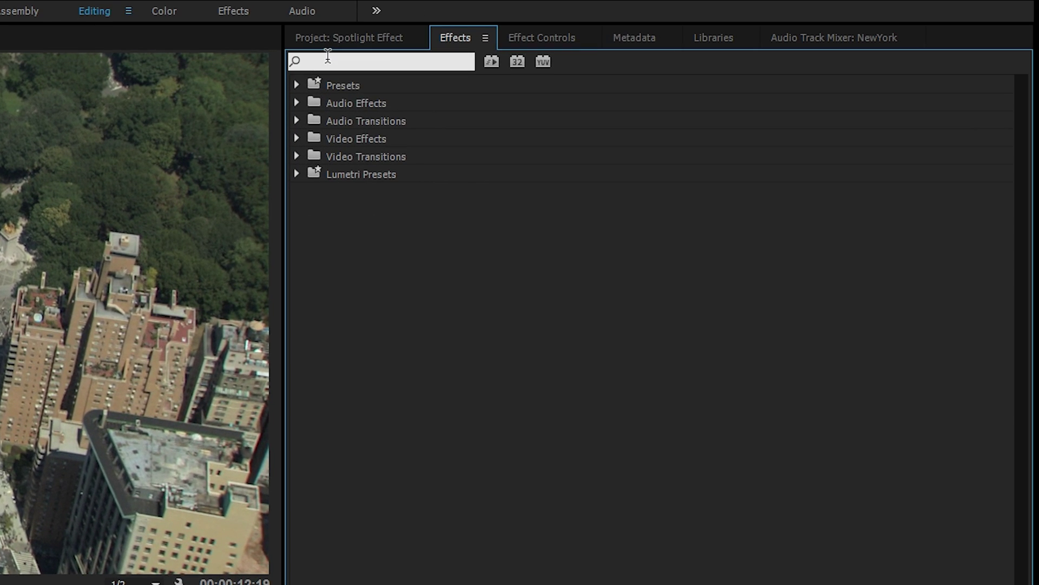
type("circl")
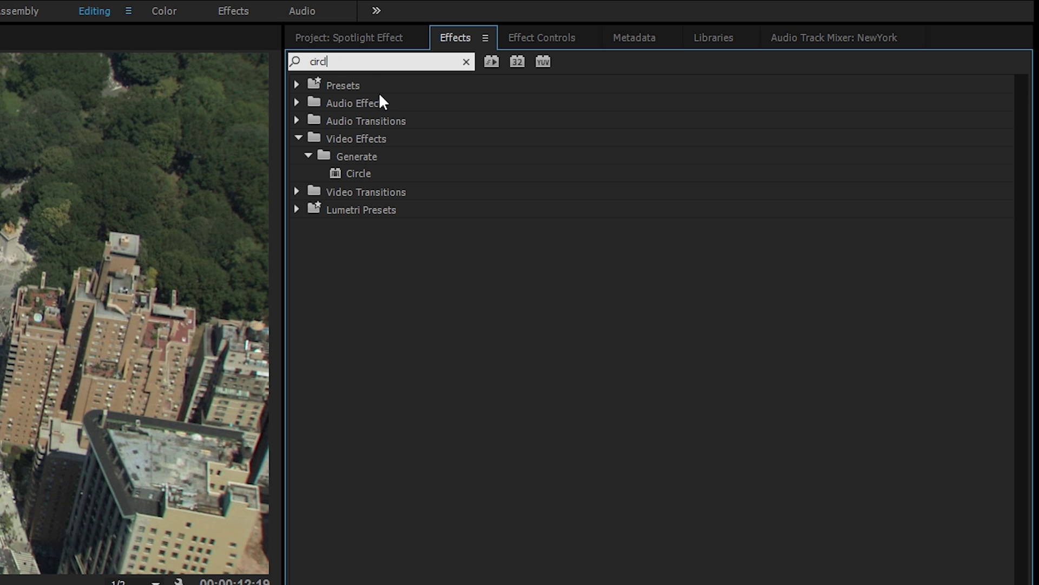
left_click_drag(354, 172, 0, 584)
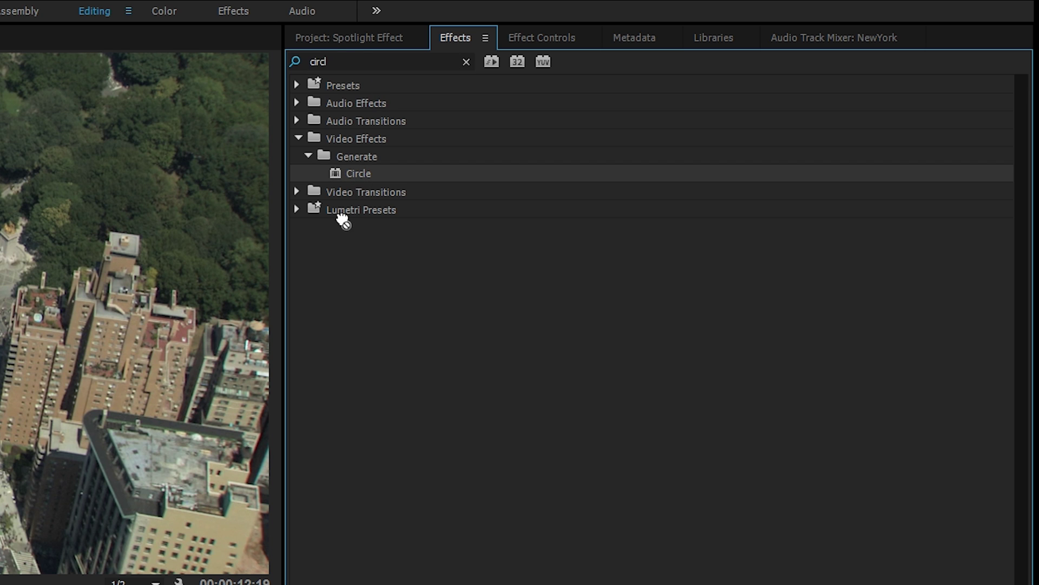
left_click_drag(285, 467, 255, 496)
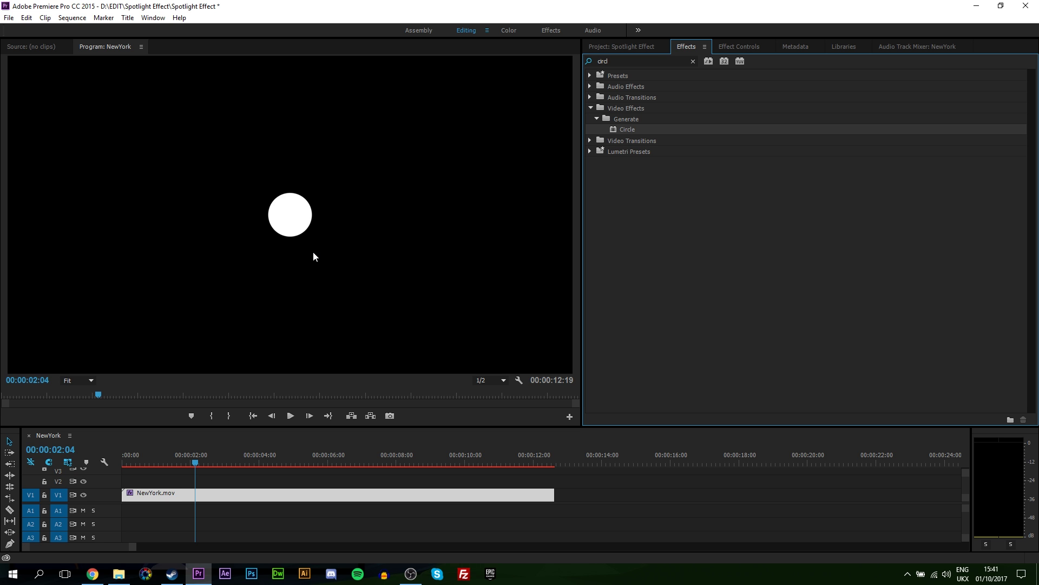
- In Effect Controls, turn on Invert Circle and set the Circle's Blending Mode to Normal
left_click(740, 47)
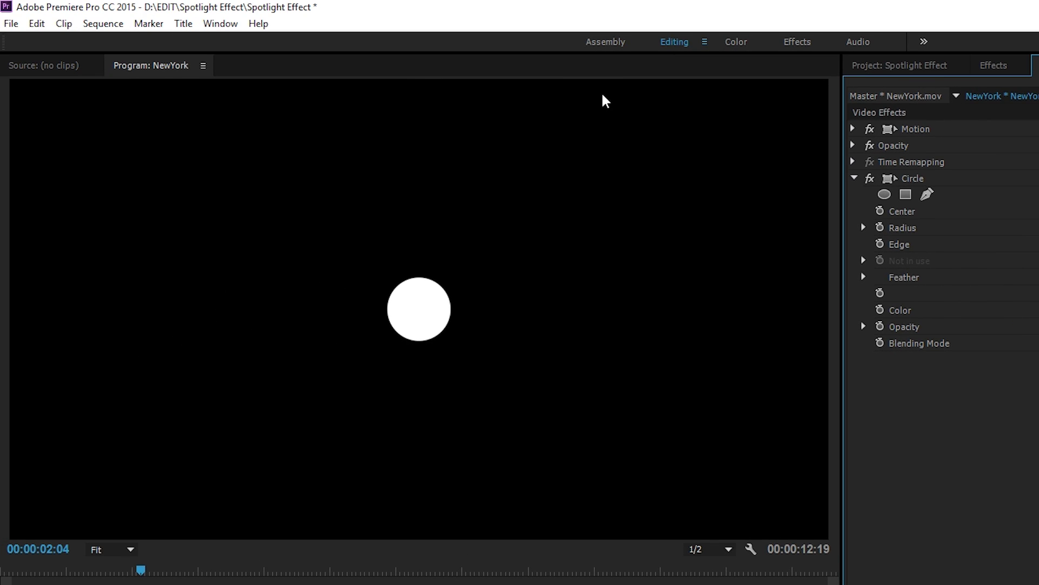
left_click(230, 25)
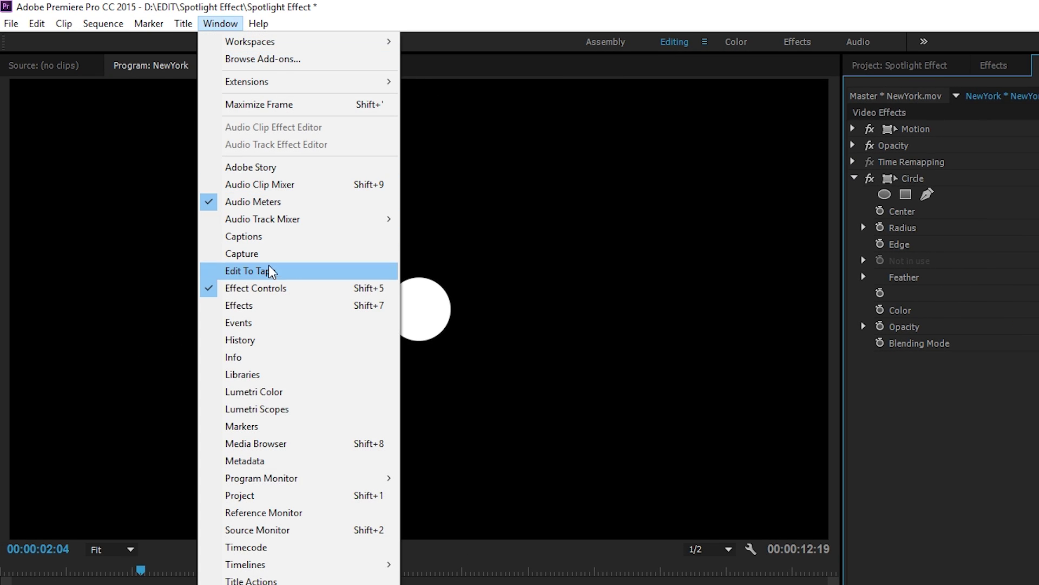
left_click(278, 290)
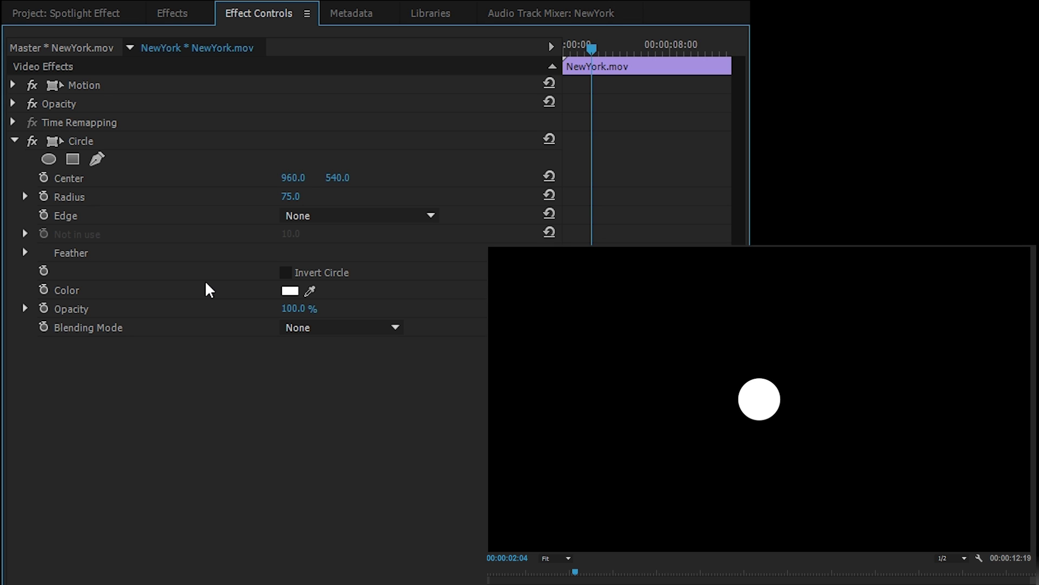
left_click(287, 274)
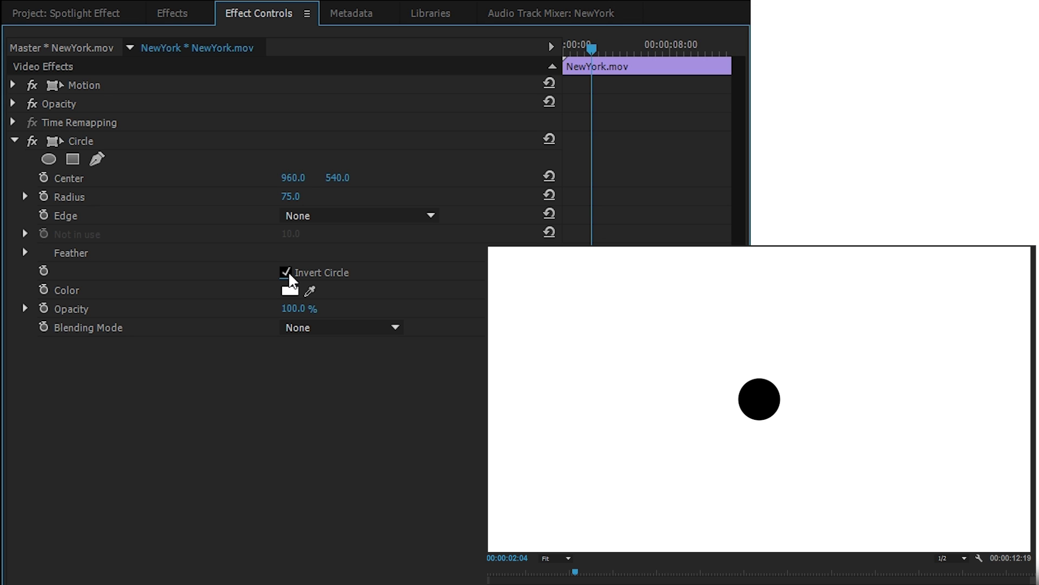
left_click(307, 328)
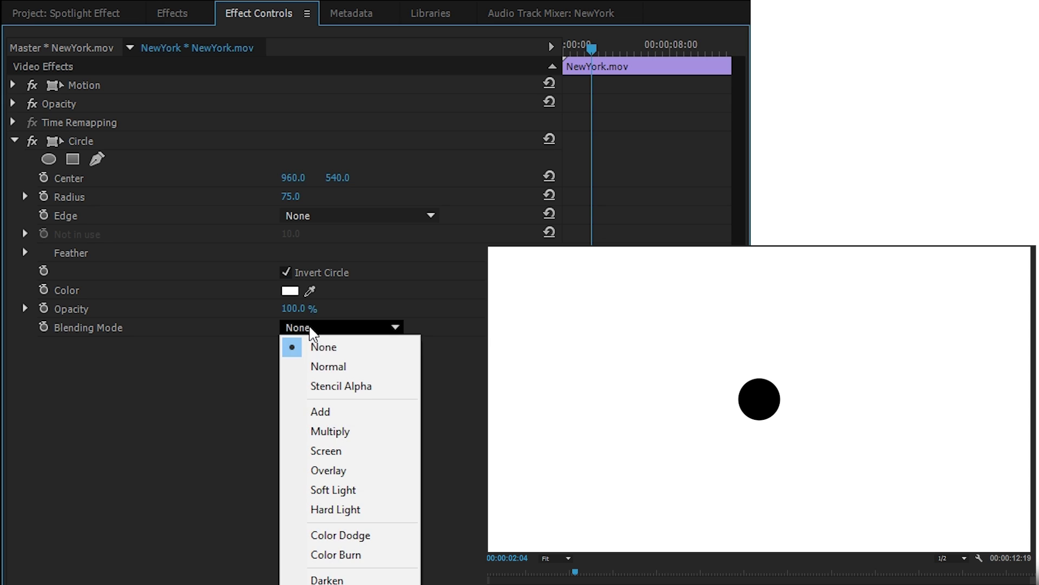
left_click(341, 367)
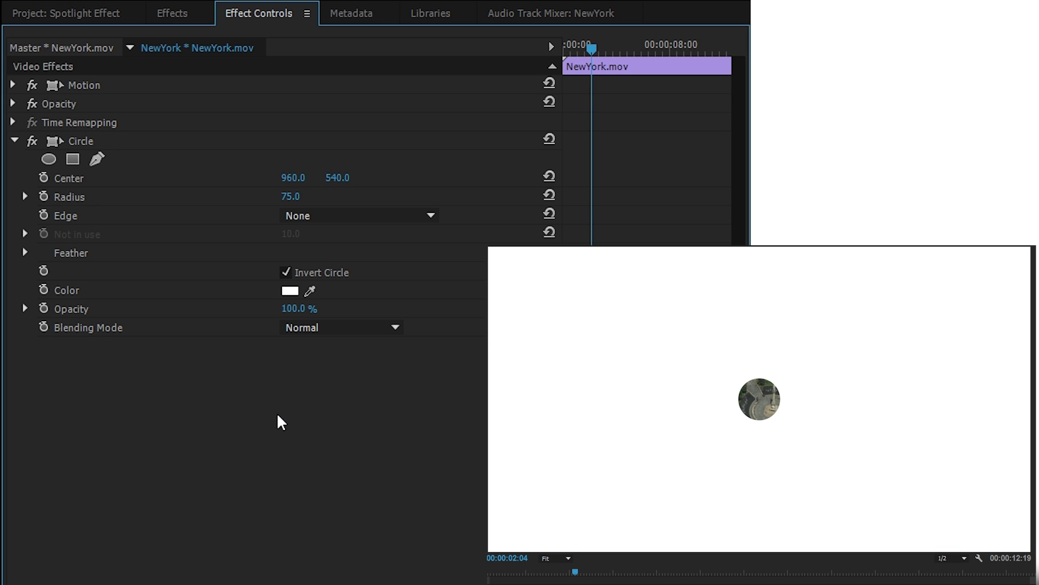
- Set the Circle colour to black (000000) and its opacity to 40%
left_click(290, 292)
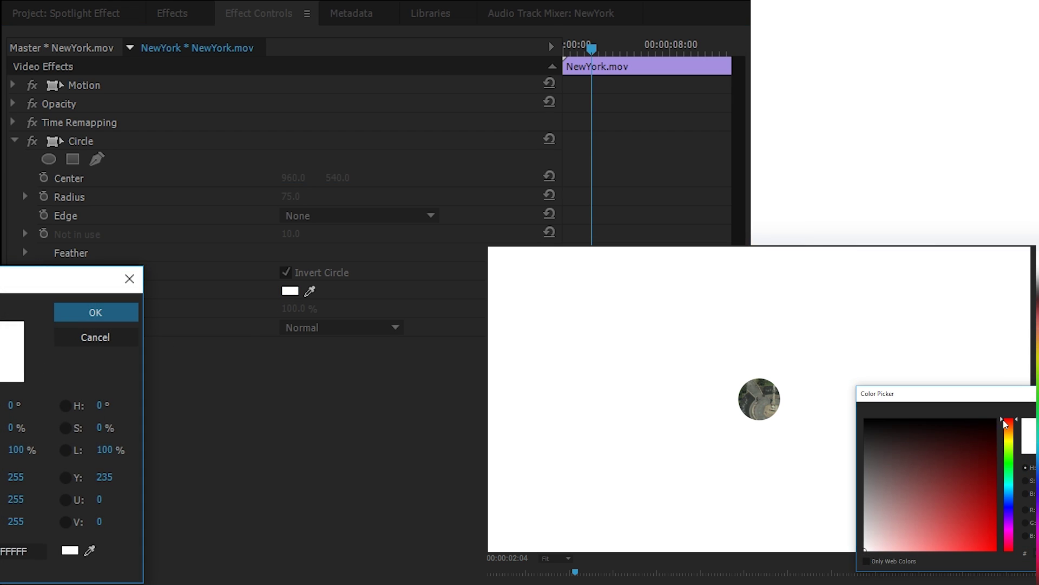
left_click_drag(3, 278, 278, 216)
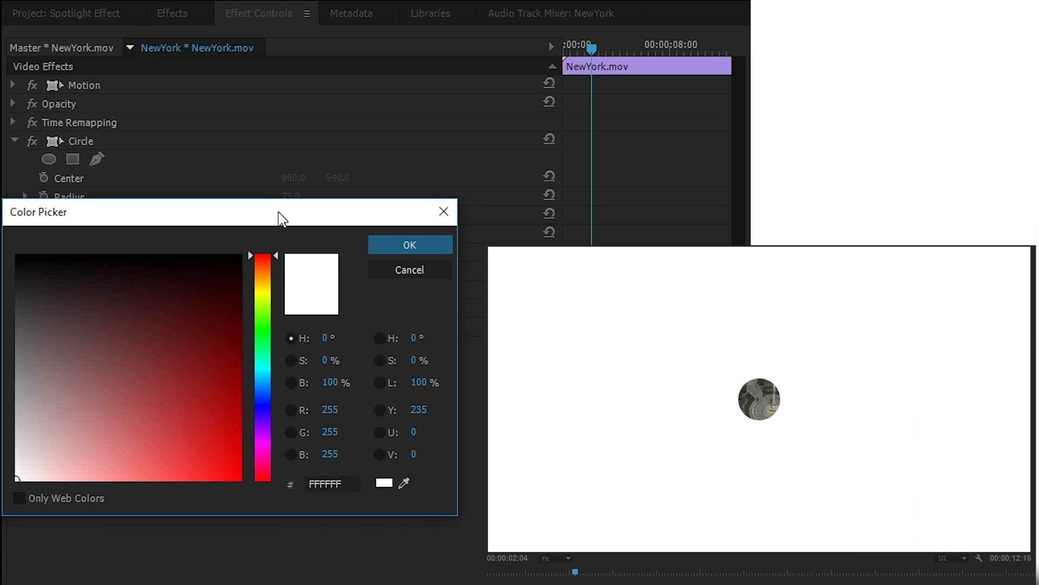
left_click(239, 254)
left_click(410, 245)
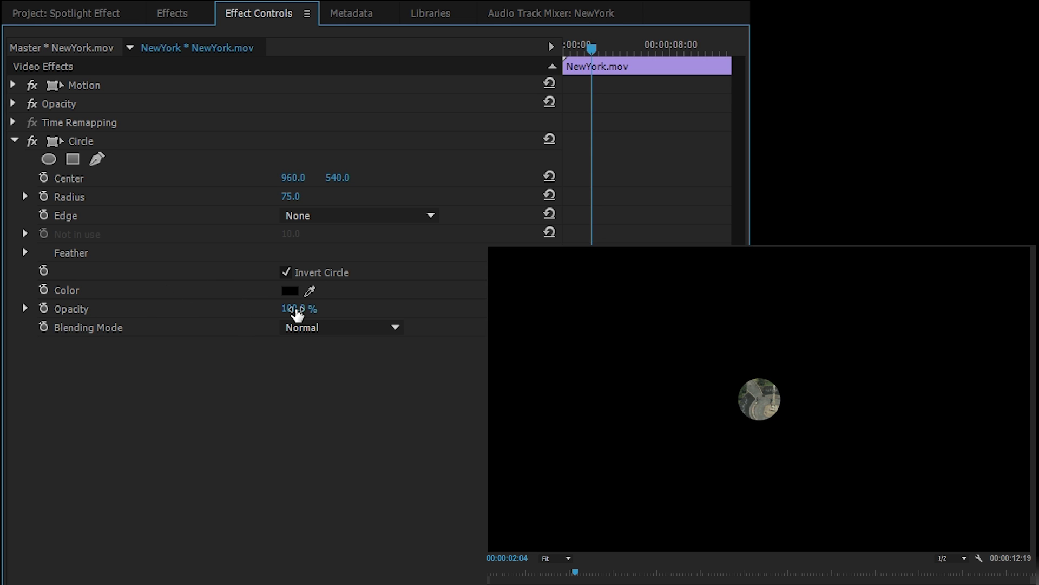
mouse_move(298, 308)
left_mouse_down()
mouse_move(250, 308)
mouse_move(310, 308)
left_mouse_up()
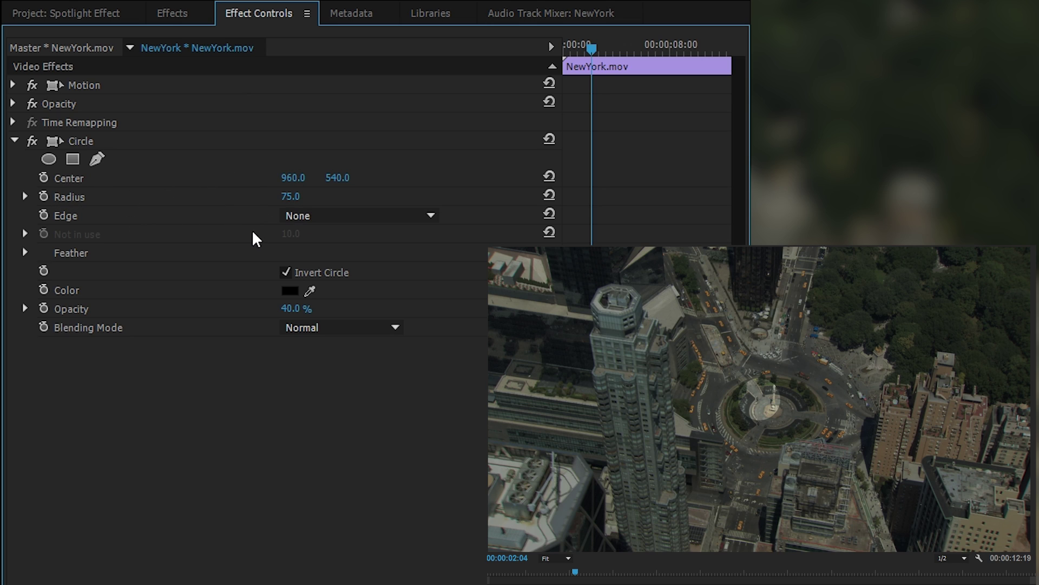
- Set the Circle's Feather Outer Edge to 14.0 and move the playhead to 00:00:00:00
left_click(336, 218)
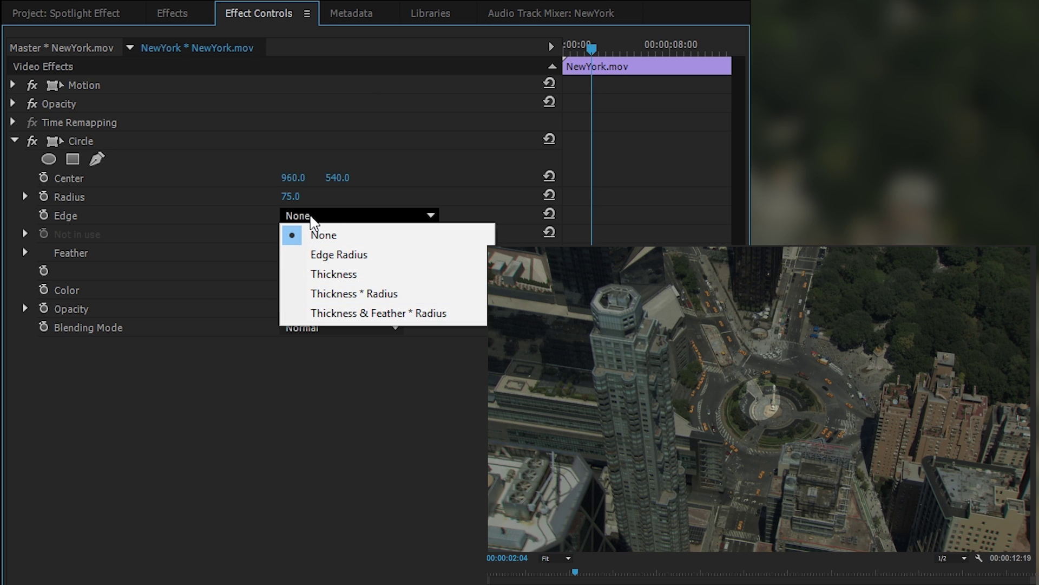
left_click(209, 214)
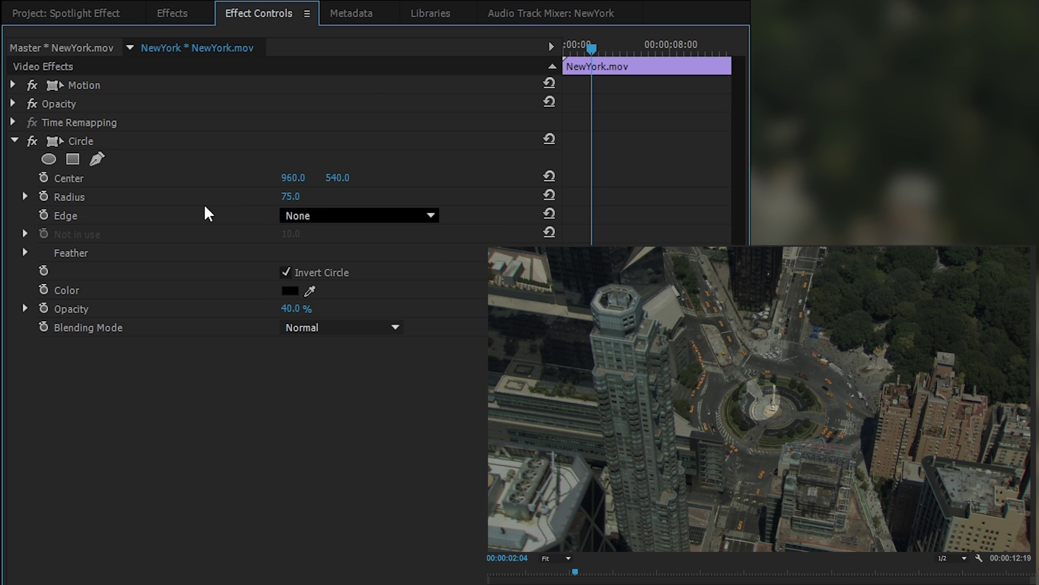
left_click(25, 252)
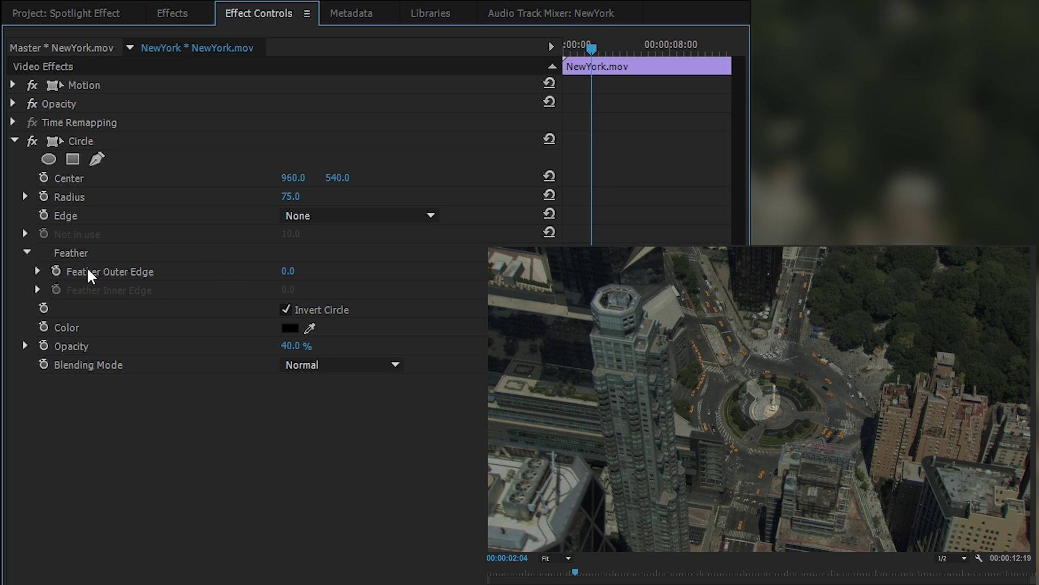
mouse_move(286, 275)
left_mouse_down()
mouse_move(332, 275)
mouse_move(288, 275)
mouse_move(296, 275)
left_mouse_up()
left_click(493, 573)
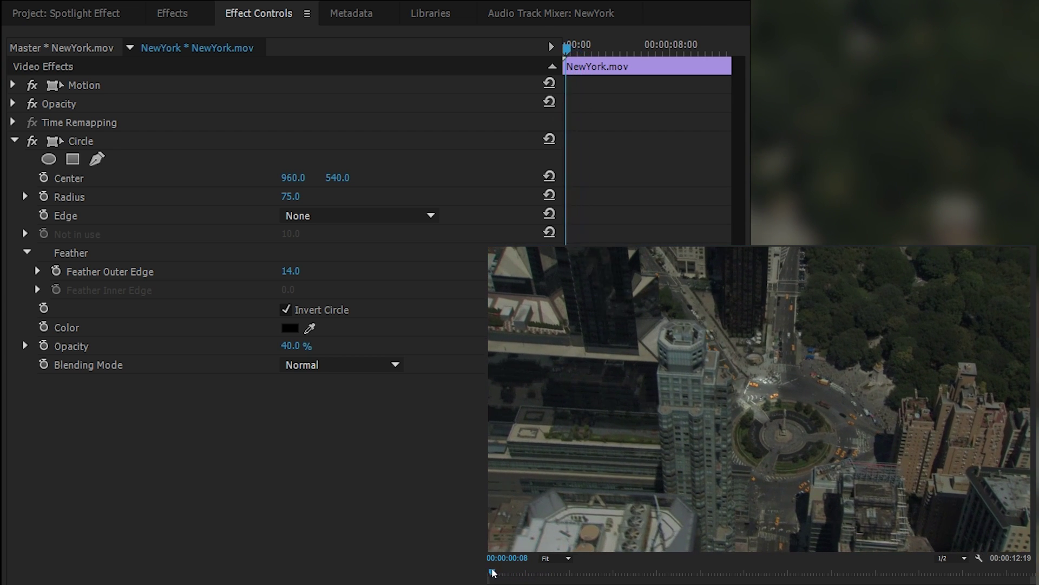
left_click_drag(492, 572, 488, 573)
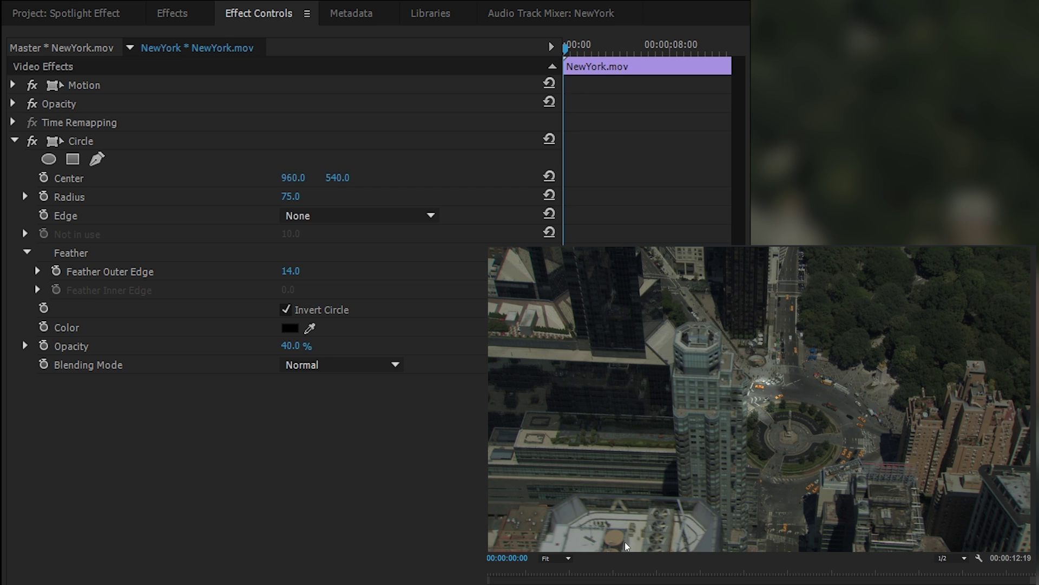
- Zoom the Program monitor to 100% and pan the view
left_click(555, 558)
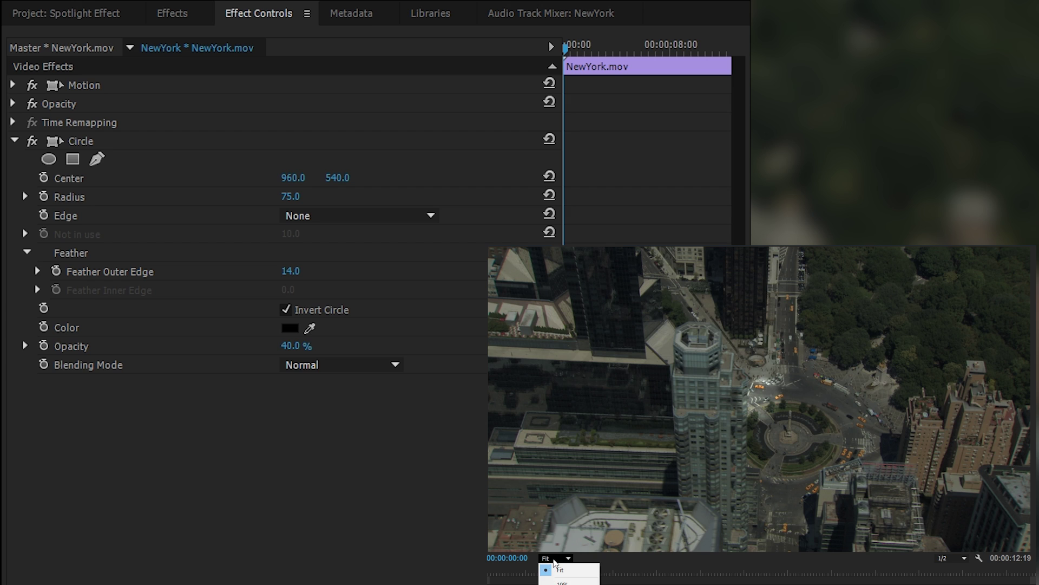
left_click(563, 584)
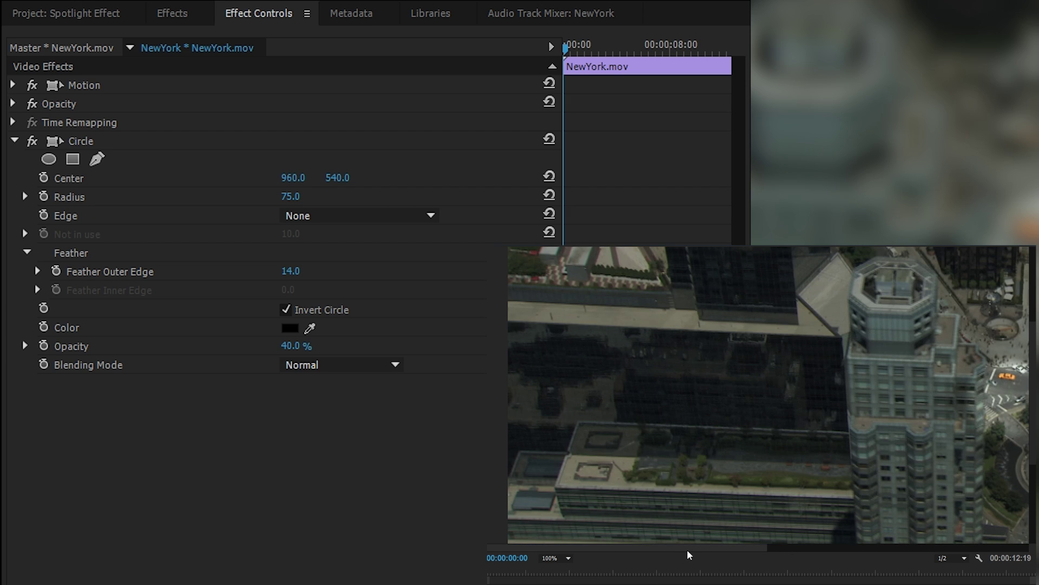
left_click_drag(687, 556, 863, 547)
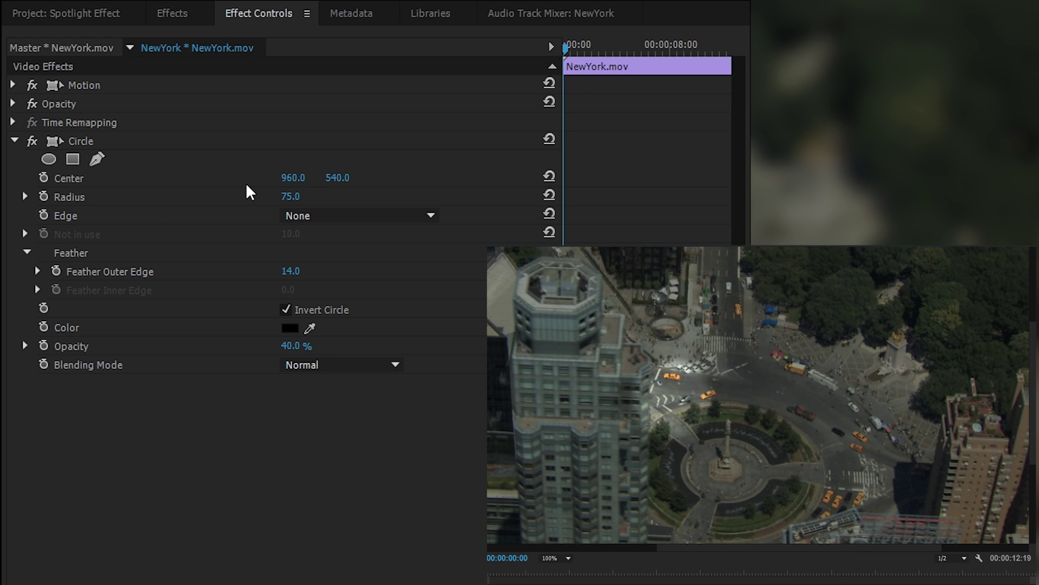
- Move the Circle Center to 1206.0, 572.0 over the car, then scrub through and back to 00:00:00:22
left_click_drag(287, 186, 420, 186)
left_click_drag(344, 177, 361, 177)
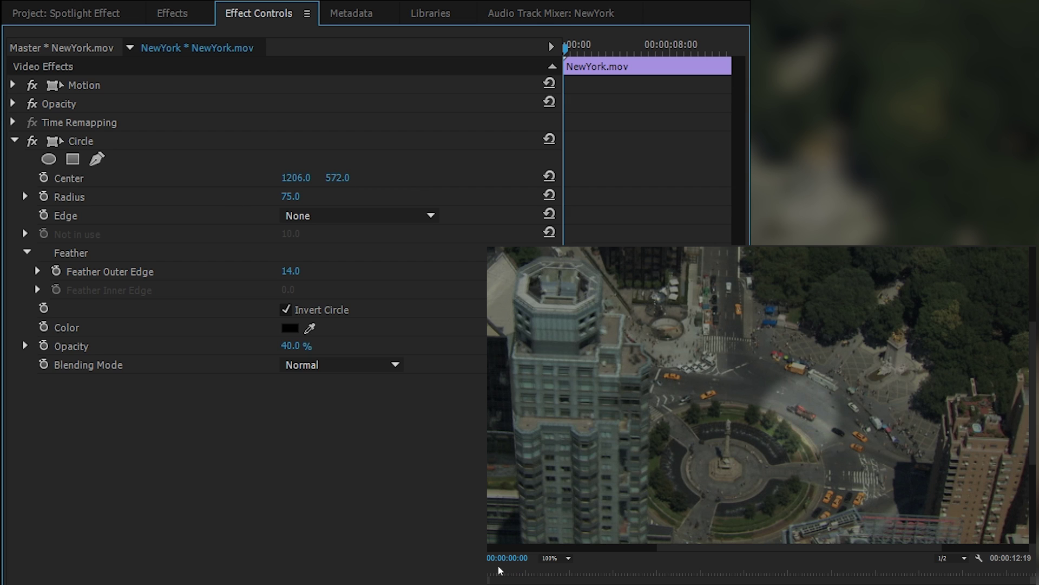
left_click_drag(491, 577, 789, 572)
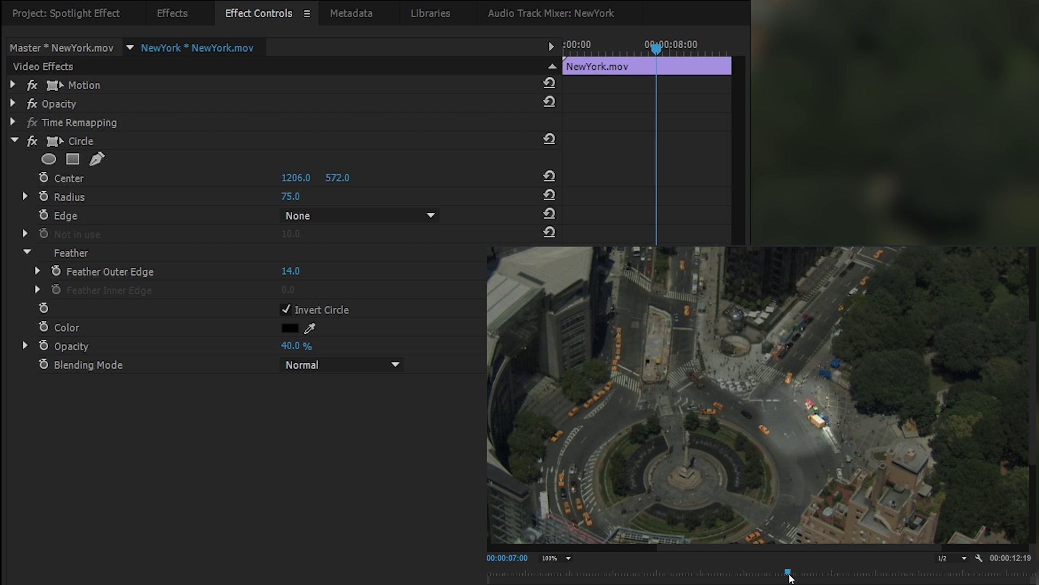
left_click_drag(788, 573, 515, 575)
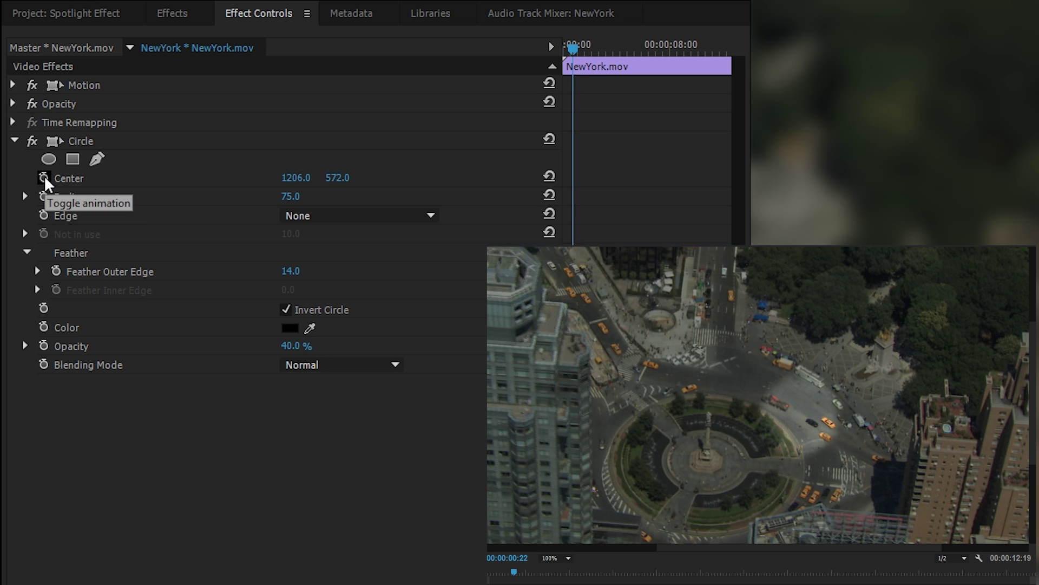
- Enable keyframing for the Circle's Radius and Center and widen the keyframe timeline
left_click(43, 196)
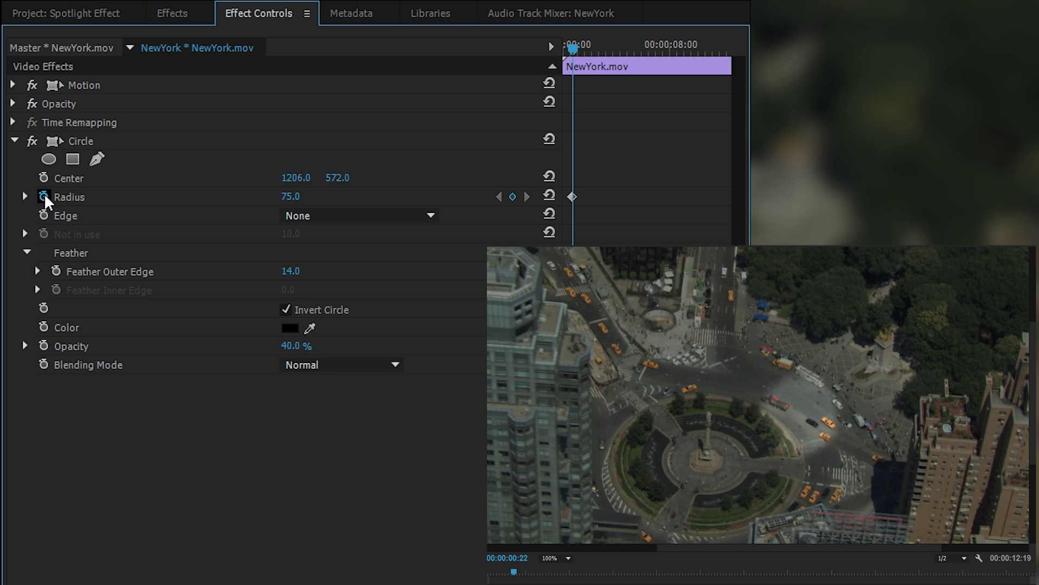
left_click(43, 178)
left_click_drag(563, 159, 475, 159)
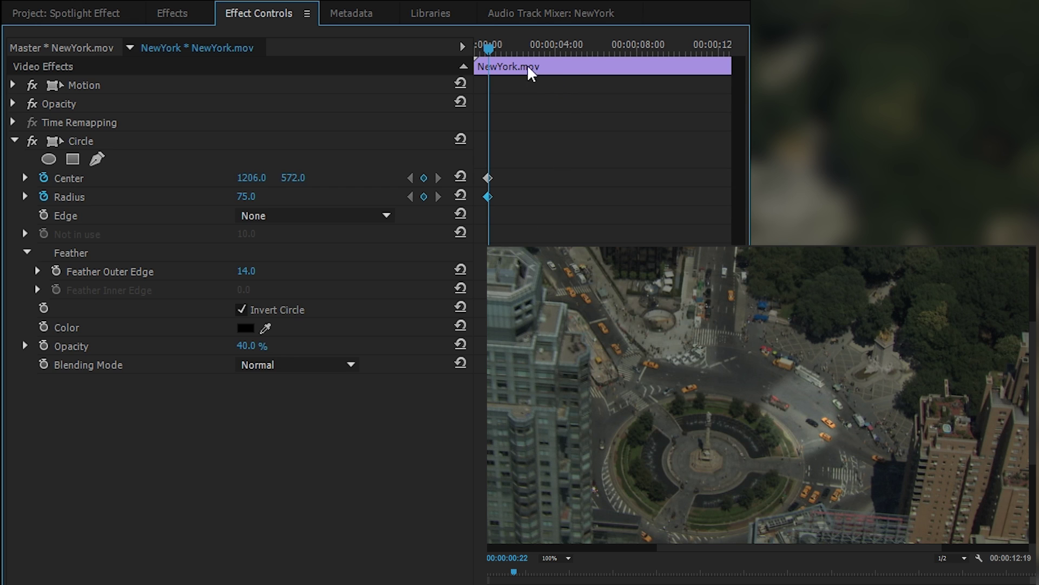
- Add a Radius keyframe at the first frame and return to the keyframes at 00:00:00:22
left_click(480, 44)
left_click_drag(479, 42, 472, 42)
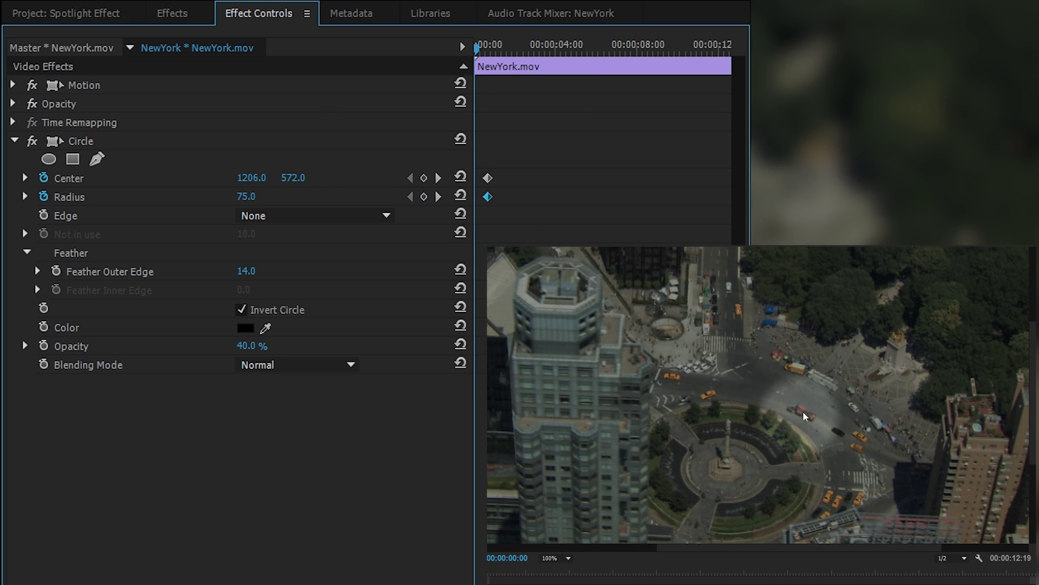
left_click(424, 196)
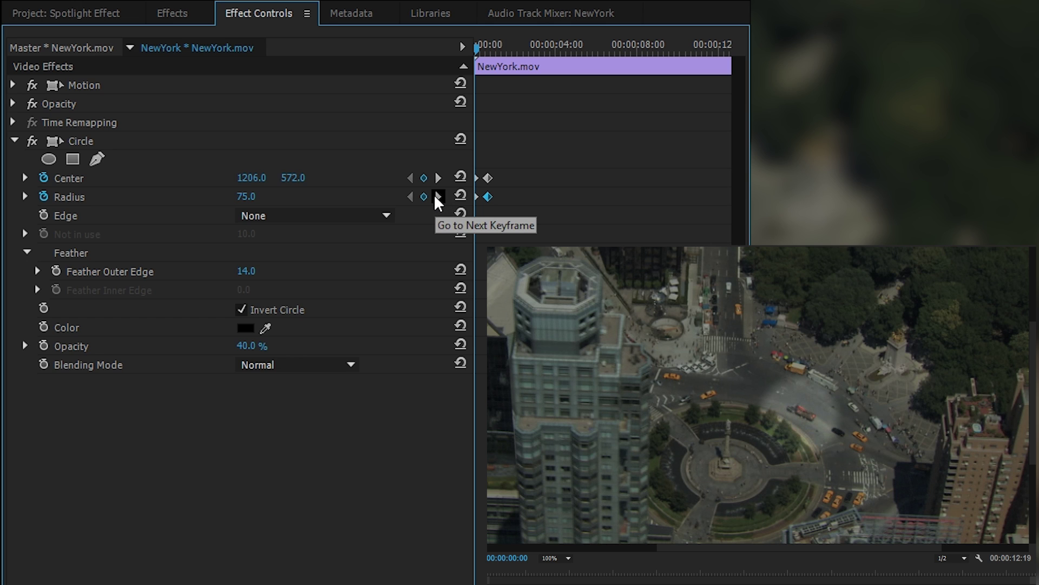
left_click(439, 196)
left_click(410, 196)
left_click(434, 198)
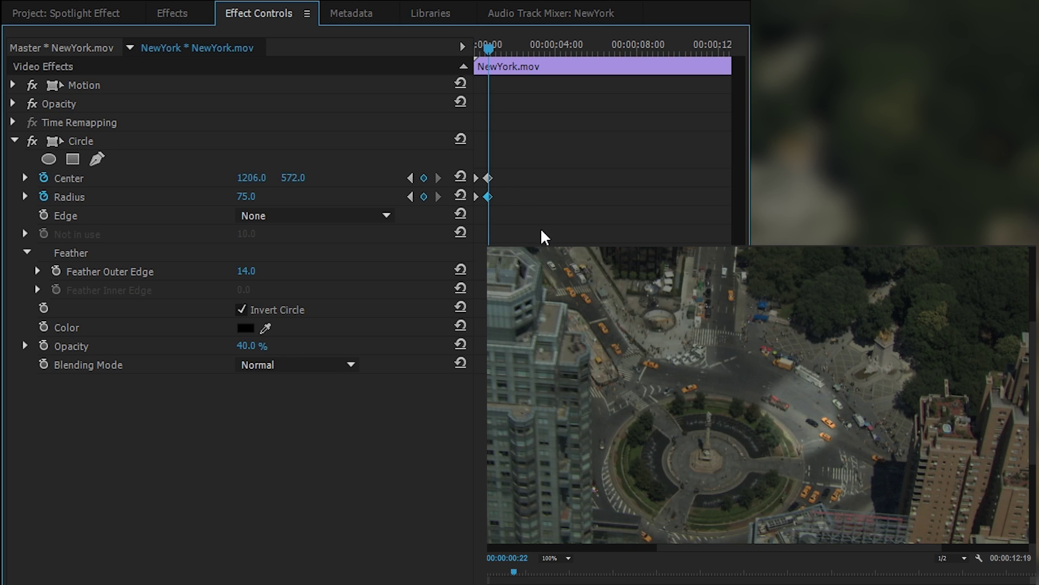
- Re-add the Radius keyframe and shift the spotlight Center to 1169, 551 onto the car
key("Delete")
key("ctrl+z")
left_click(424, 196)
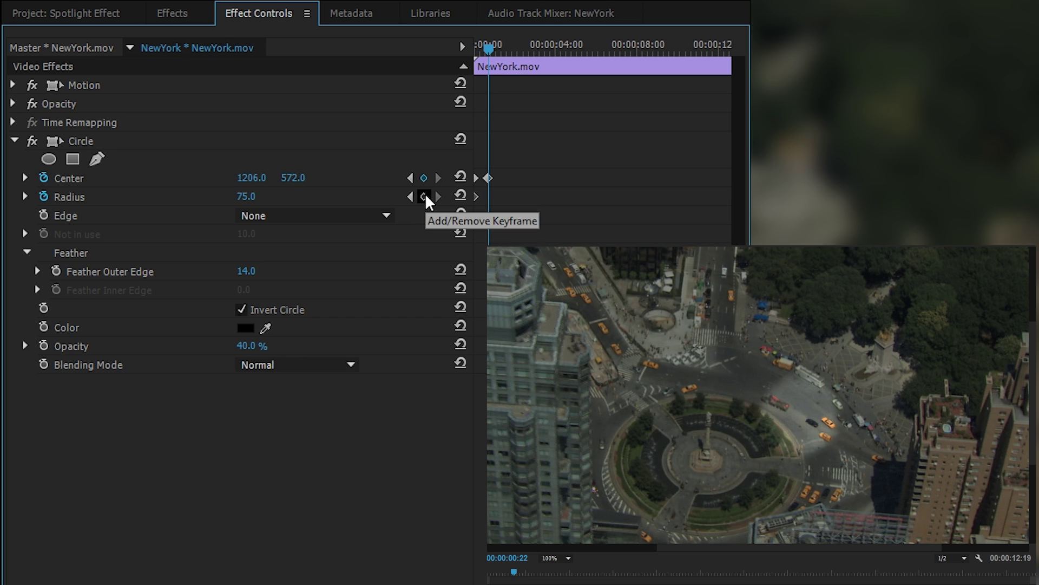
left_click(424, 196)
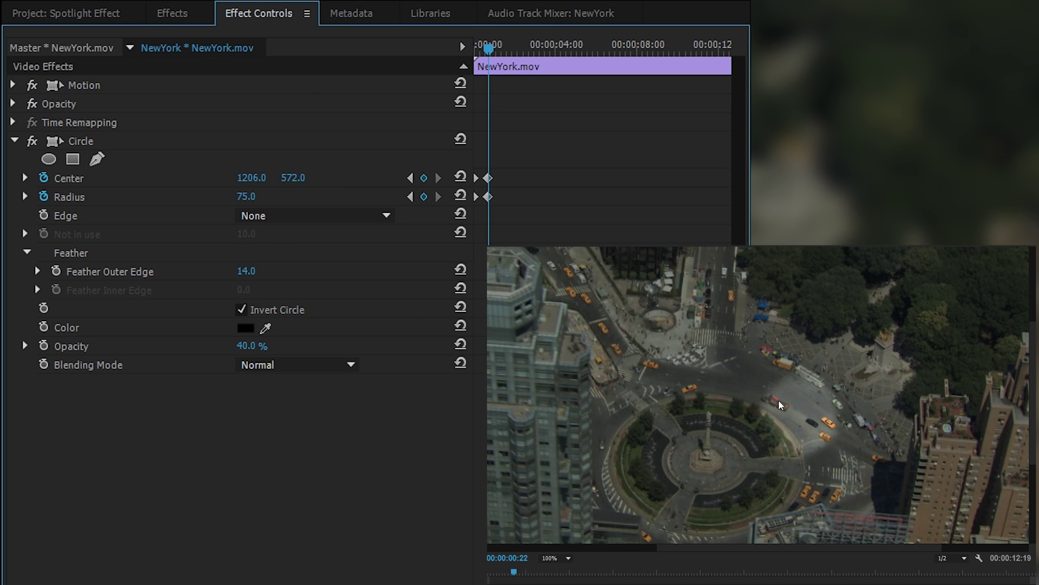
left_click_drag(258, 173, 231, 174)
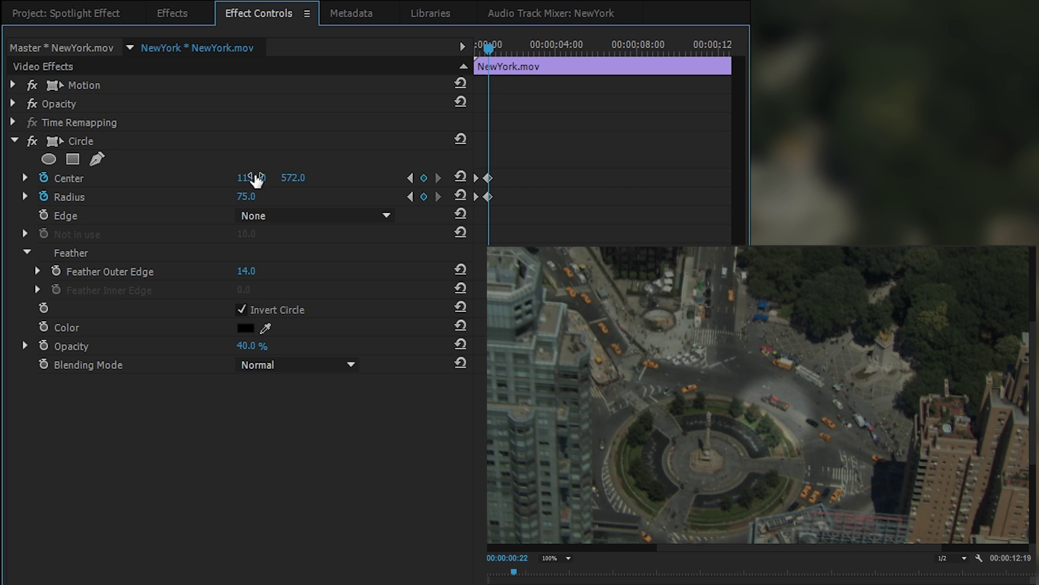
left_click_drag(293, 177, 266, 177)
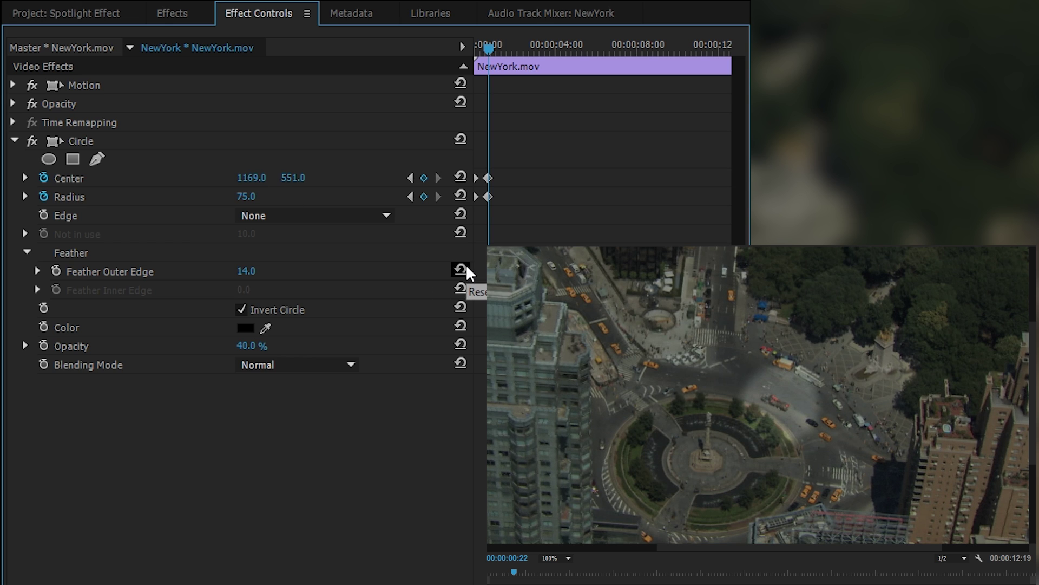
- At 00:00:01:09, keyframe Radius and Center with the Center at 1147.0, 521.0
mouse_move(514, 572)
left_mouse_down()
mouse_move(487, 577)
mouse_move(517, 575)
left_mouse_up()
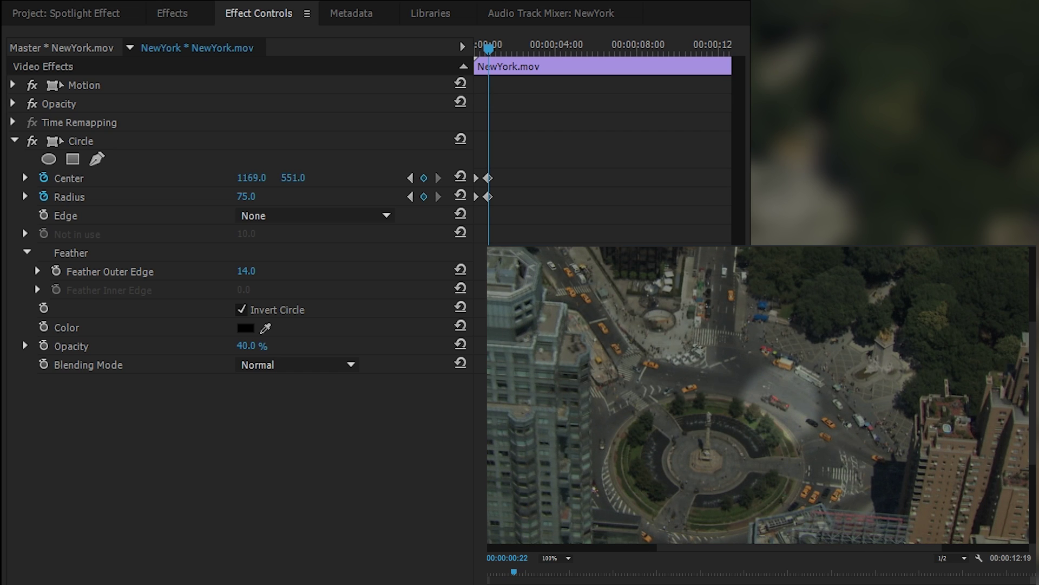
left_click_drag(517, 574, 541, 573)
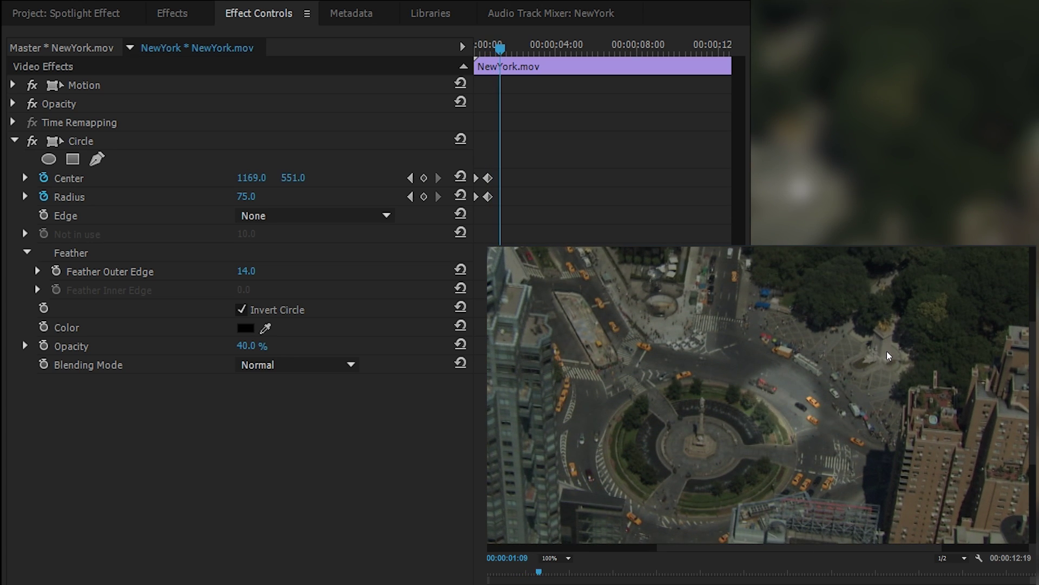
left_click(427, 196)
left_click(428, 177)
mouse_move(252, 178)
left_mouse_down()
mouse_move(238, 178)
mouse_move(288, 178)
mouse_move(259, 178)
left_mouse_up()
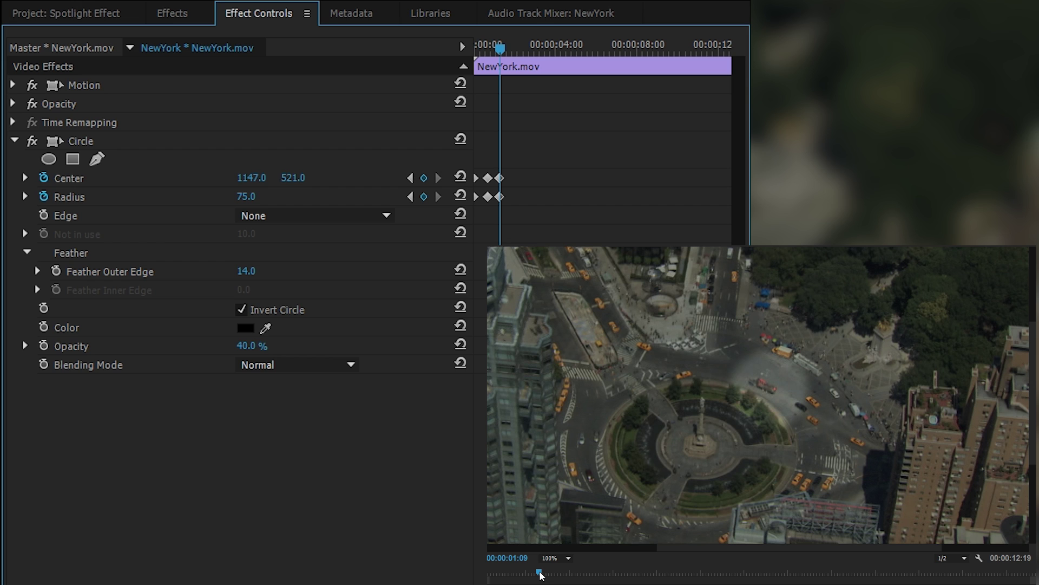
- Further along, add Radius and Center keyframes and move the spotlight after the car
left_click_drag(541, 575, 572, 564)
left_click(424, 197)
left_click(424, 178)
mouse_move(261, 177)
left_mouse_down()
mouse_move(246, 178)
mouse_move(336, 182)
mouse_move(272, 182)
left_mouse_up()
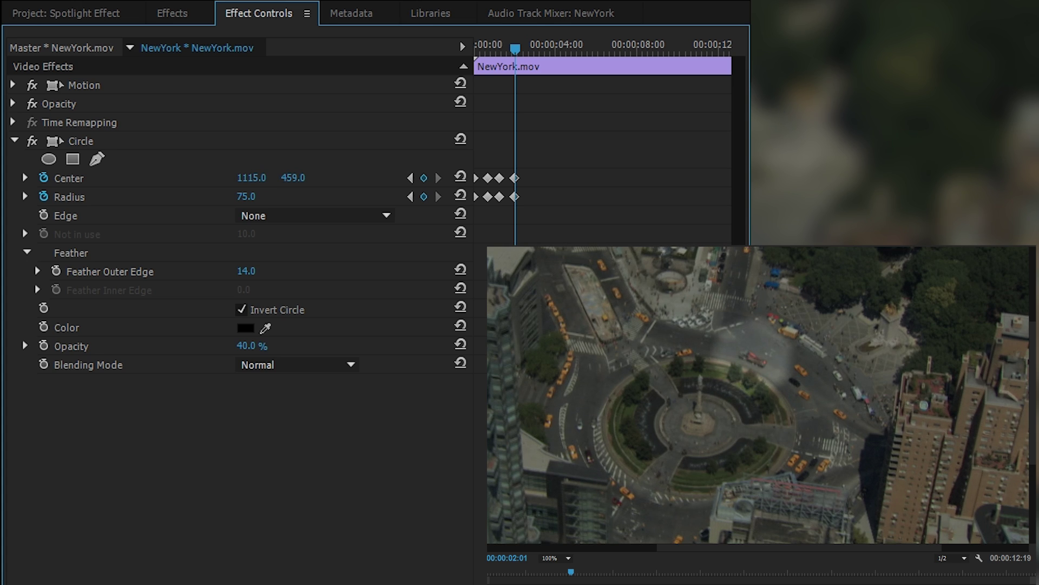
- At 00:00:02:23, keyframe Radius and Center at 1079.0, 437.0, then scrub back to preview
left_click_drag(571, 572, 603, 572)
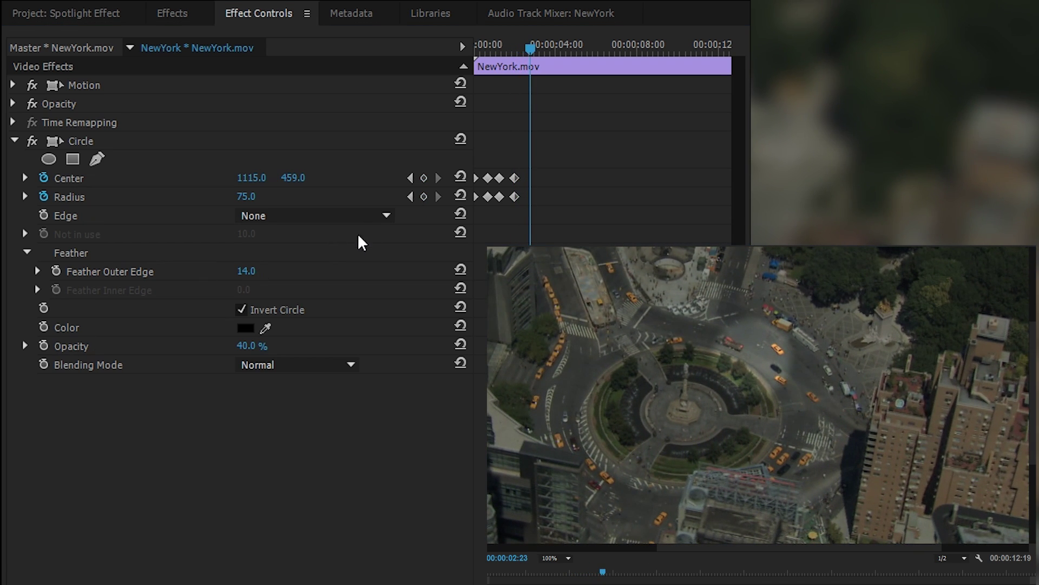
left_click(424, 197)
left_click(424, 177)
mouse_move(251, 177)
left_mouse_down()
mouse_move(238, 177)
mouse_move(303, 178)
mouse_move(268, 178)
left_mouse_up()
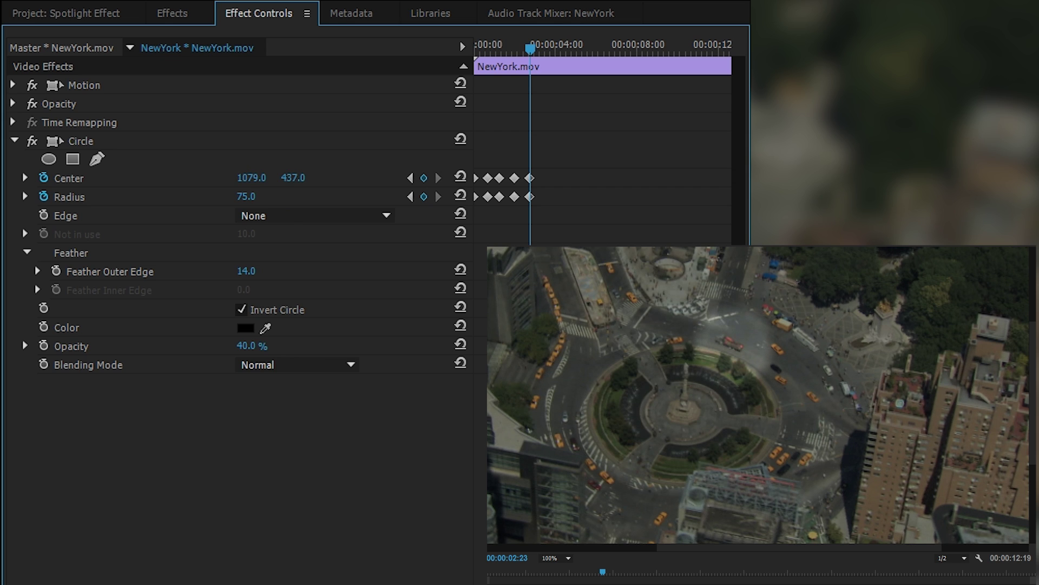
mouse_move(568, 576)
left_mouse_down()
mouse_move(487, 582)
mouse_move(558, 577)
left_mouse_up()
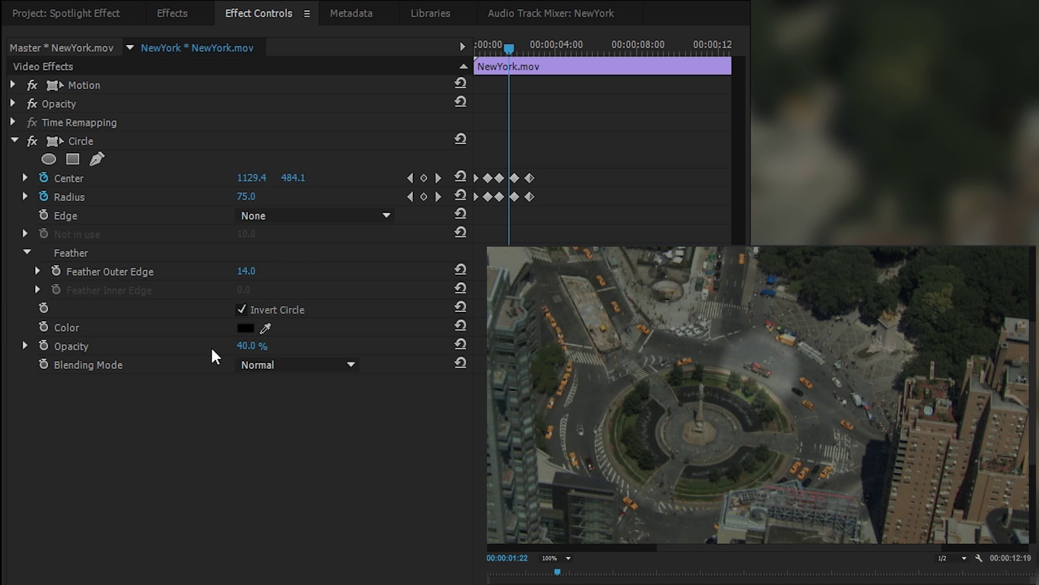
- Raise the Circle effect's Opacity to 65%
mouse_move(251, 351)
left_mouse_down()
mouse_move(278, 351)
mouse_move(264, 350)
left_mouse_up()
left_click(252, 346)
type("65")
key("Return")
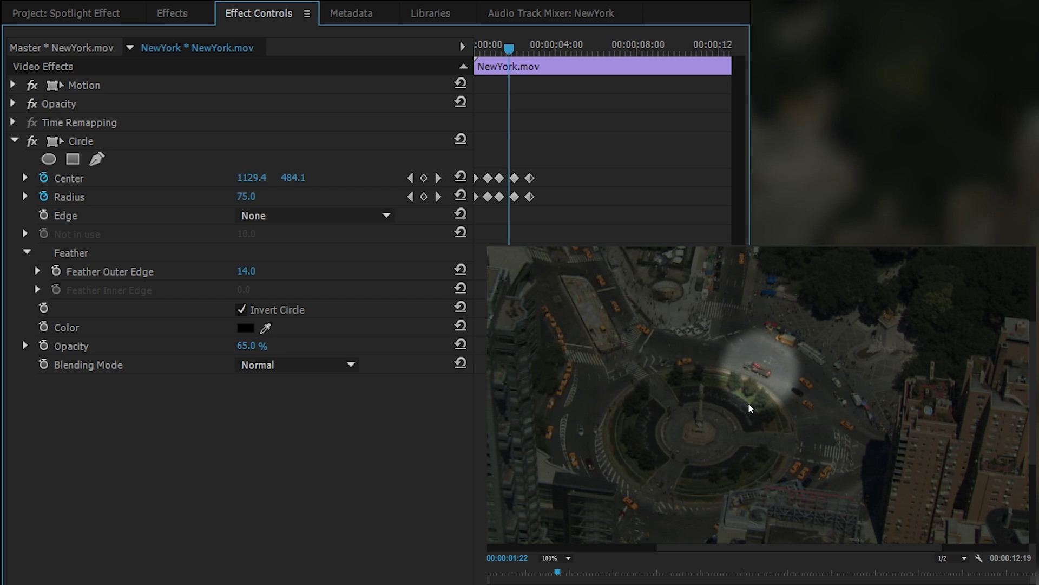